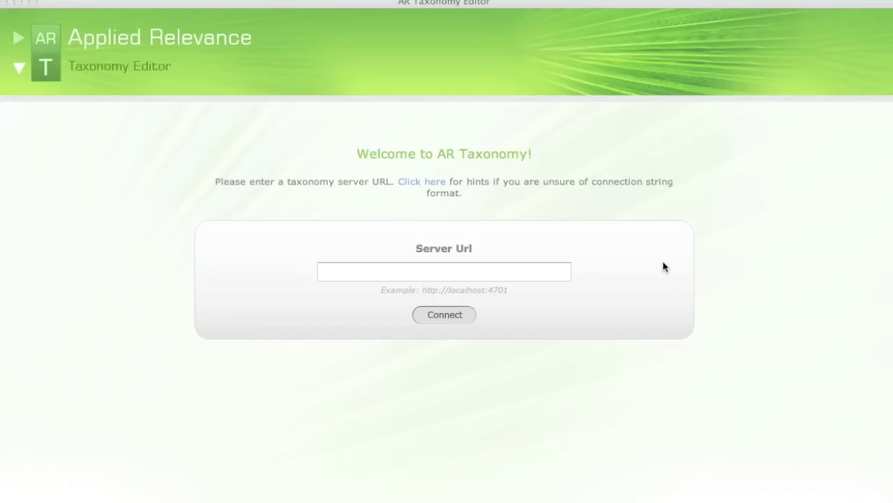
{"action": "left_click", "coordinate": [710, 316]}
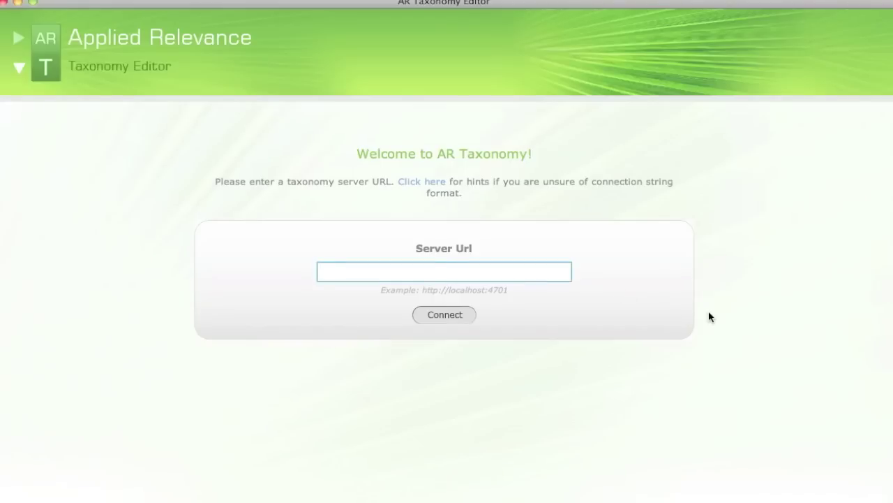
{"action": "type", "text": "h"}
{"action": "key", "text": "Up"}
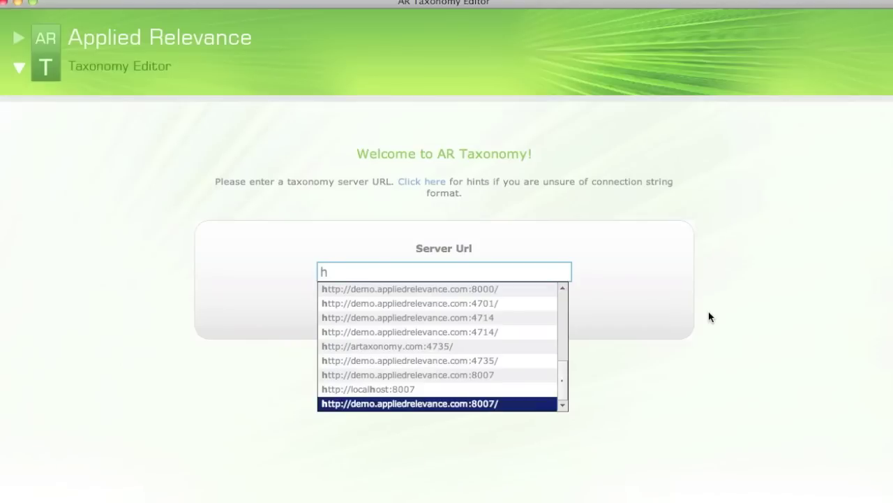
{"action": "key", "text": "Return"}
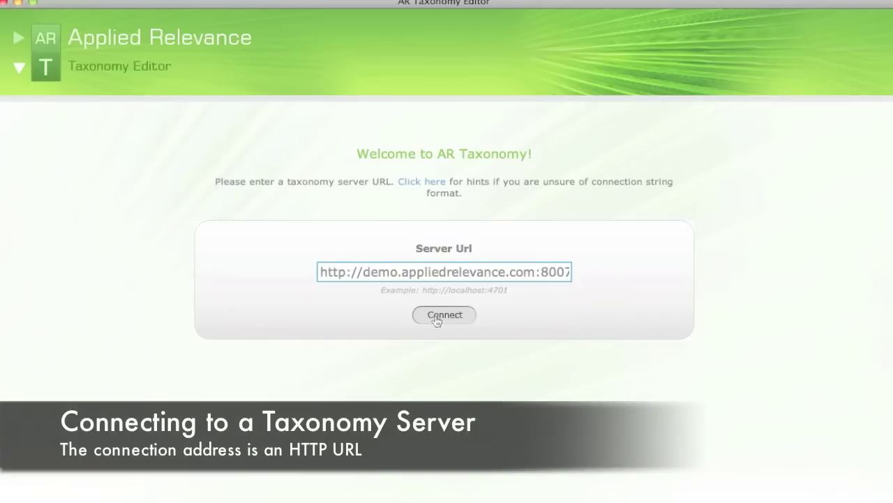
{"action": "left_click", "coordinate": [437, 317]}
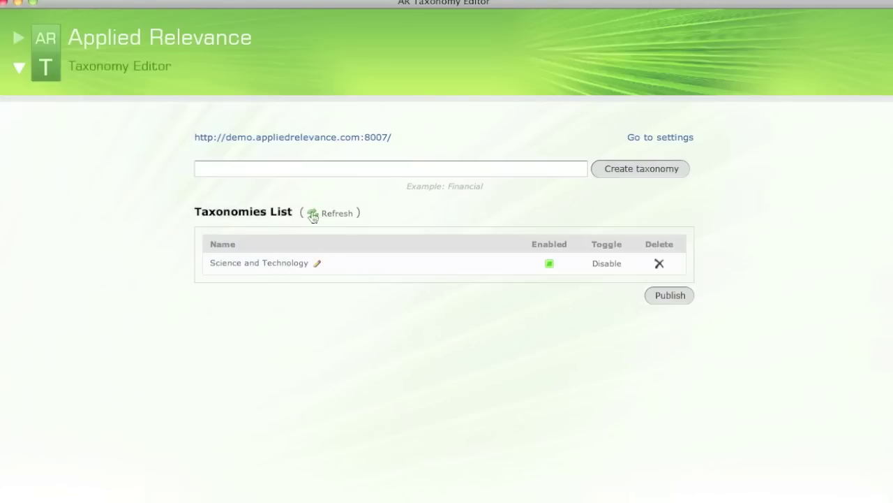
- Create a taxonomy named 'Stuff', then open Science and Technology for editing
{"action": "left_click", "coordinate": [289, 173]}
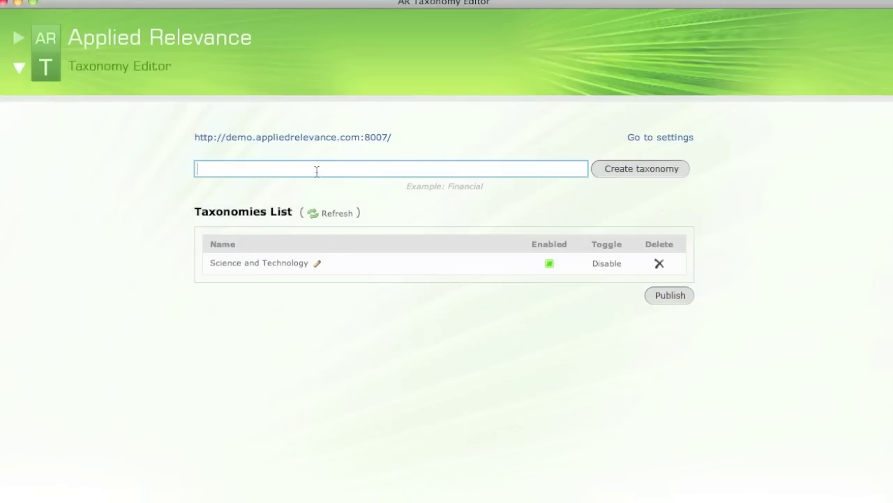
{"action": "type", "text": "St"}
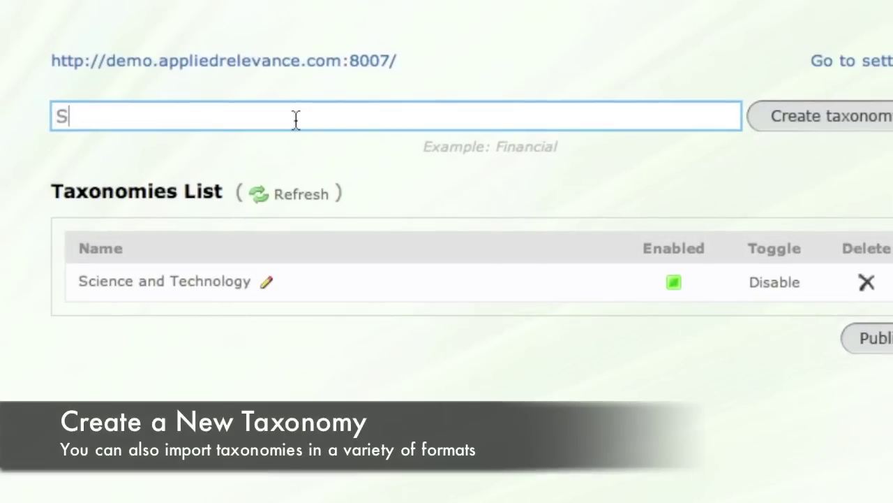
{"action": "type", "text": "u"}
{"action": "key", "text": "BackSpace"}
{"action": "type", "text": "tuff"}
{"action": "left_click", "coordinate": [778, 120]}
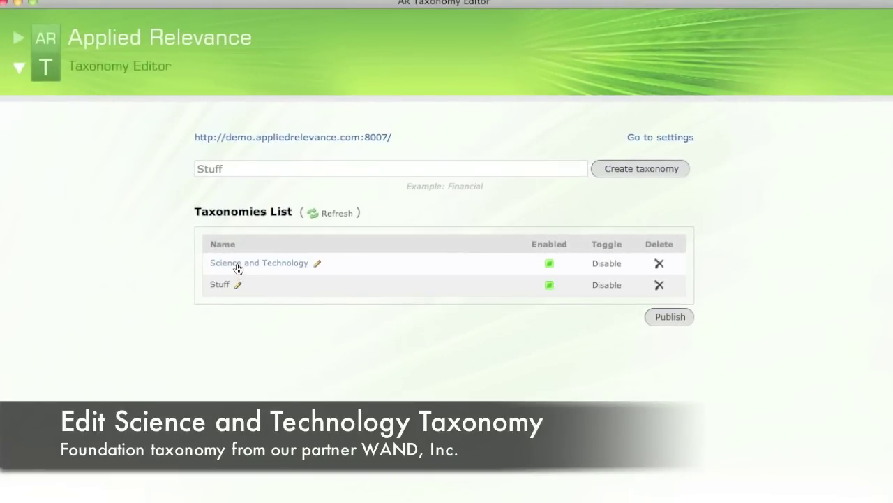
{"action": "left_click", "coordinate": [238, 268]}
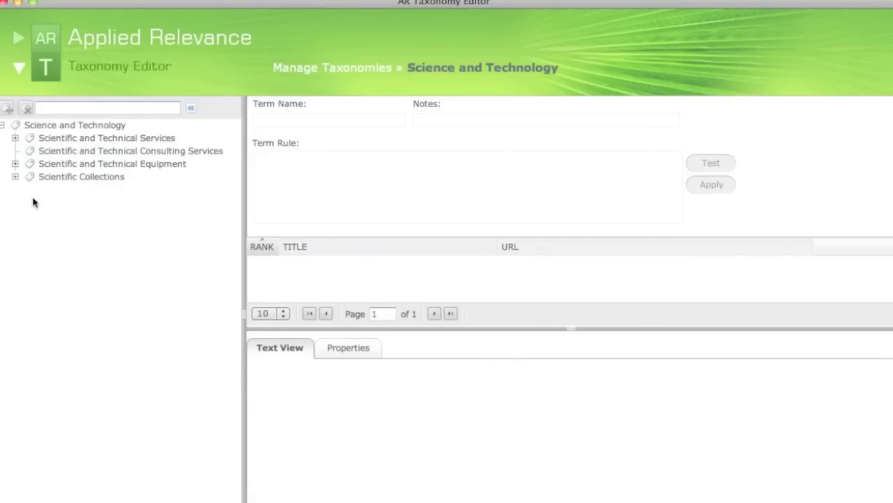
- Open the Robotics term under Scientific and Technical Services and test its rule, matching 257 patents
{"action": "left_click", "coordinate": [15, 137]}
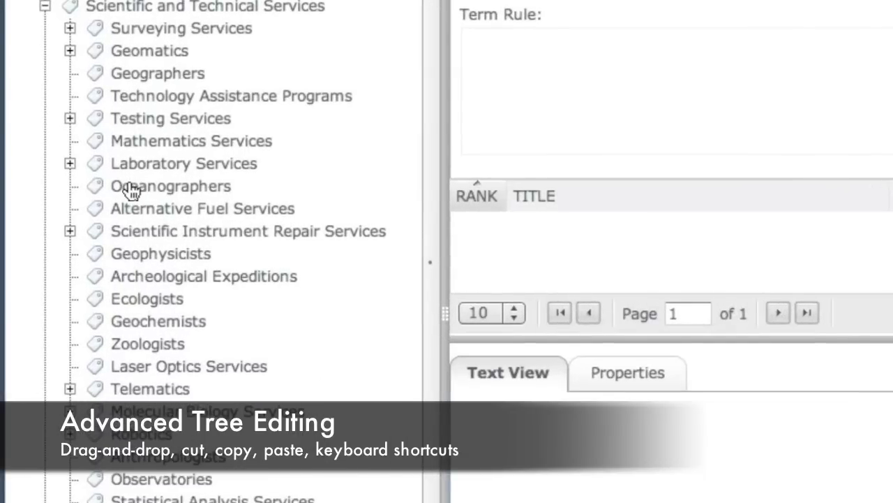
{"action": "right_click", "coordinate": [67, 234]}
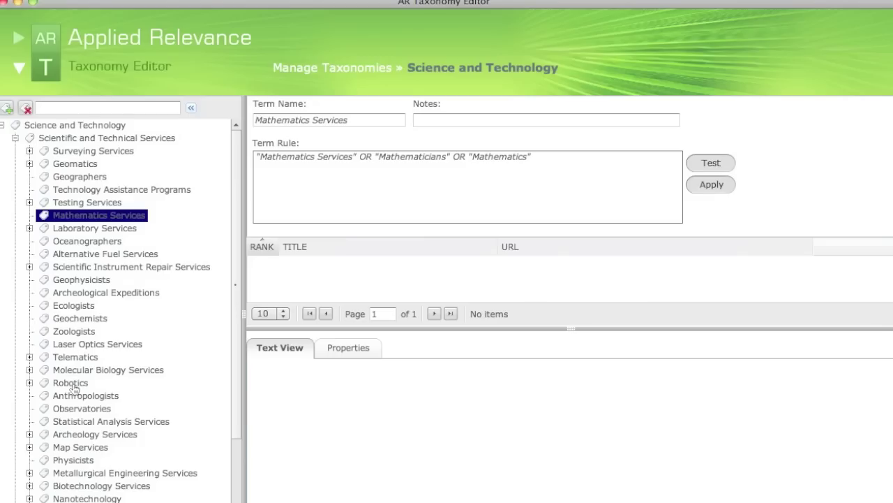
{"action": "left_click", "coordinate": [72, 383]}
{"action": "left_click", "coordinate": [318, 166]}
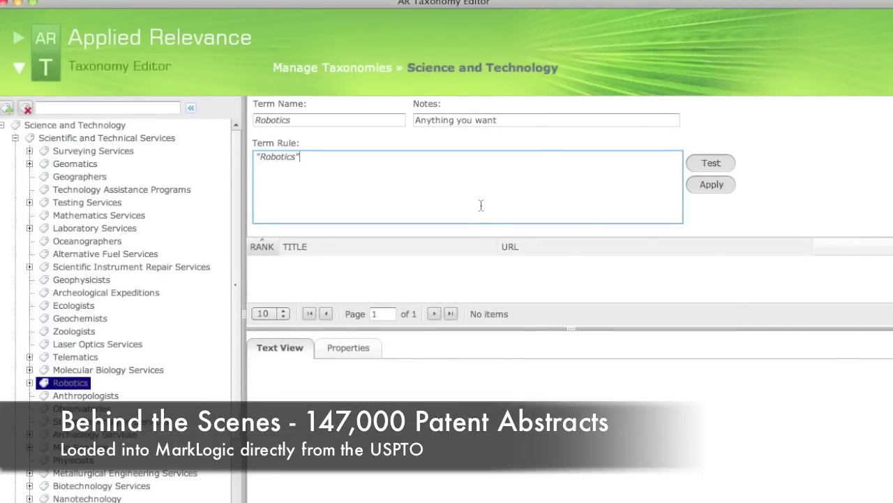
{"action": "left_click", "coordinate": [709, 164]}
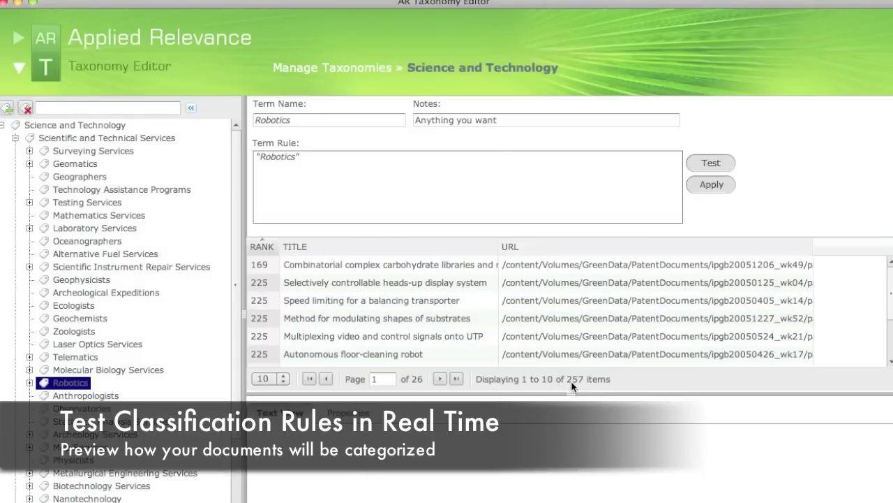
- Inspect the Combinatorial complex carbohydrate libraries patent's text and metadata properties among the Robotics matches
{"action": "left_click", "coordinate": [387, 316]}
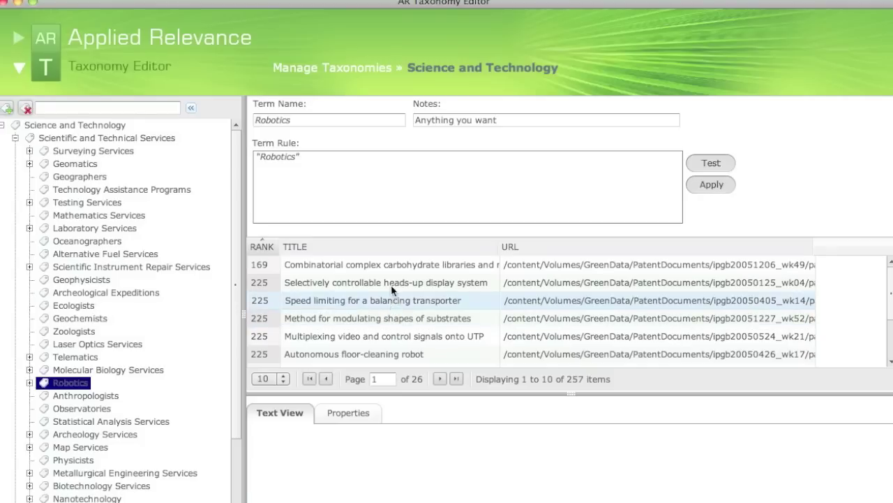
{"action": "left_click", "coordinate": [387, 264]}
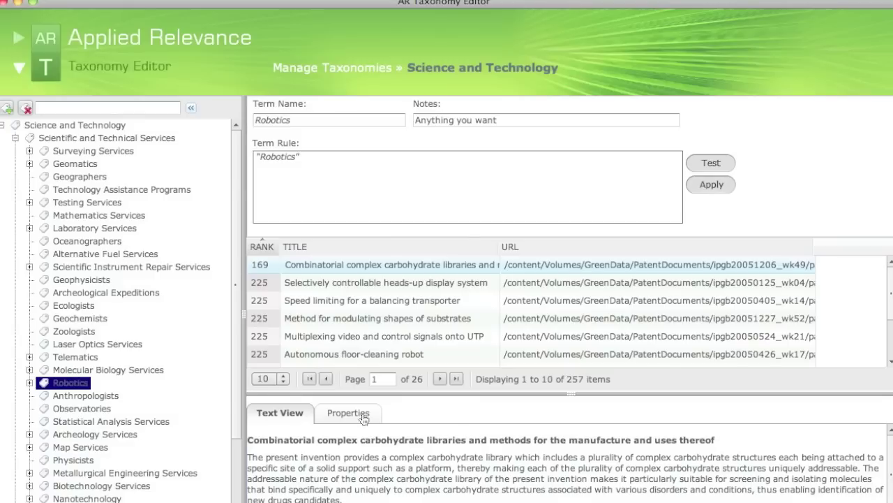
{"action": "left_click", "coordinate": [363, 415]}
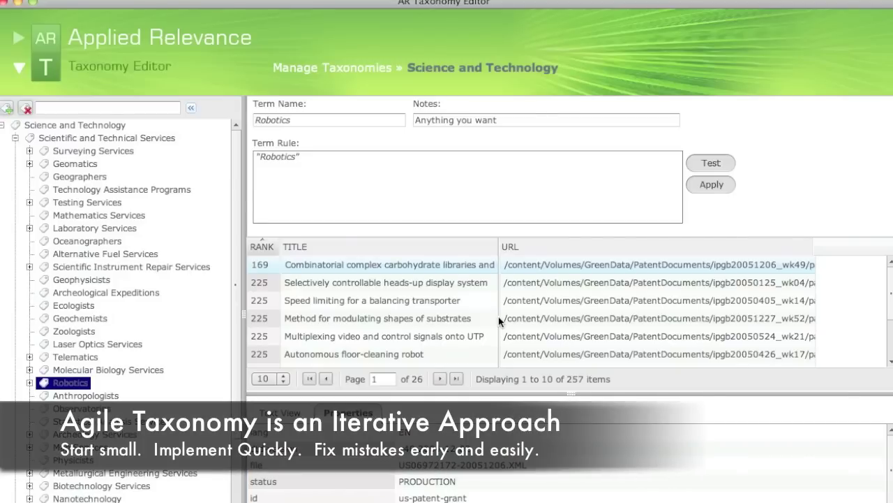
{"action": "left_click", "coordinate": [334, 155]}
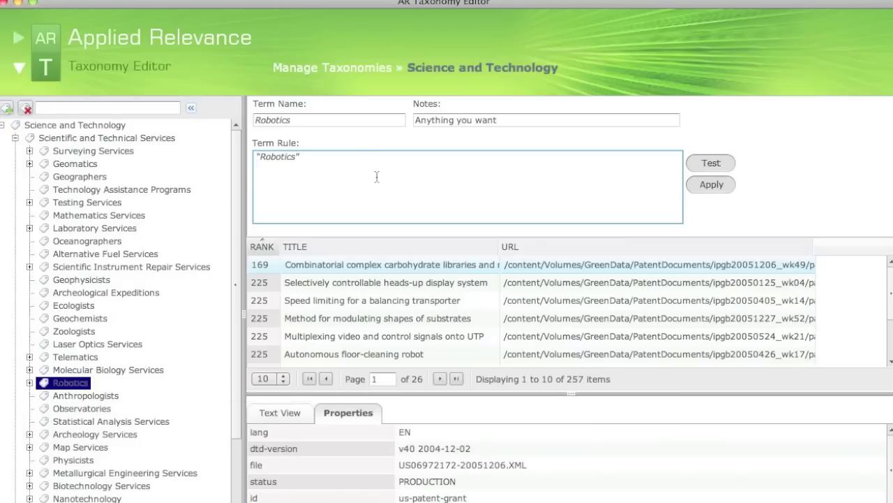
- Append -carbohydrates to the Robotics rule and retest it, now matching 256 patents
{"action": "type", "text": "-carbohydrates"}
{"action": "left_click", "coordinate": [706, 170]}
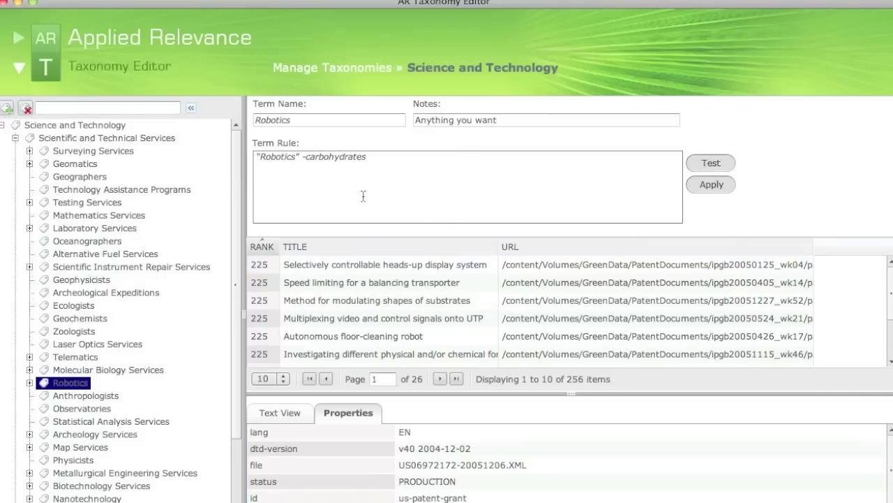
- Go back to the taxonomy list via the Manage Taxonomies breadcrumb
{"action": "left_click", "coordinate": [293, 69]}
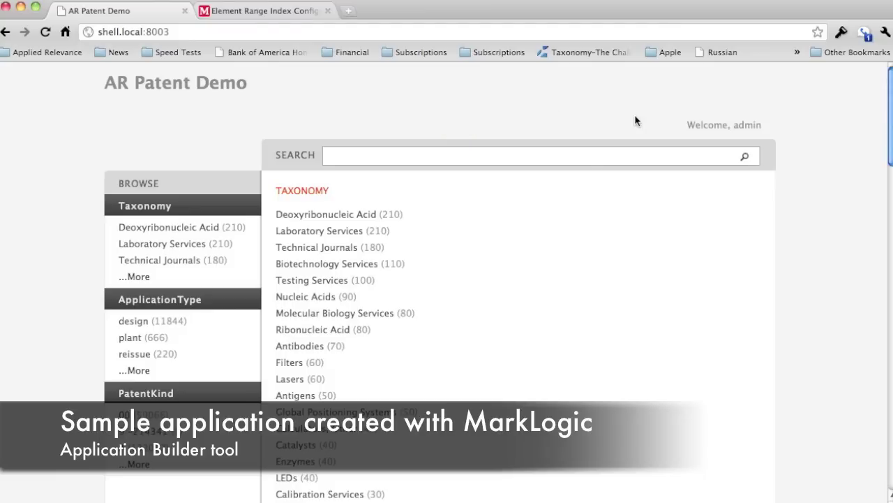
- Search patents for 'tubes' and filter by Carbon Nanotubes, PatentKind 00 and utility applications
{"action": "left_click", "coordinate": [382, 160]}
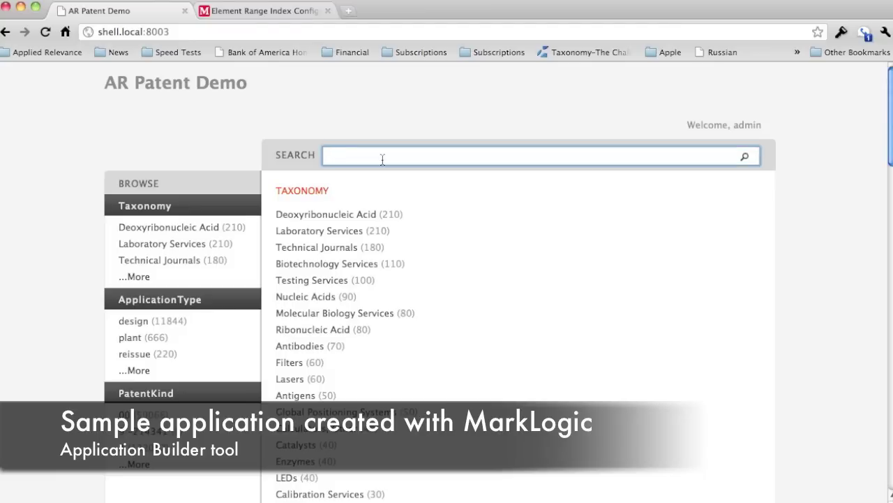
{"action": "type", "text": "tubes"}
{"action": "key", "text": "Return"}
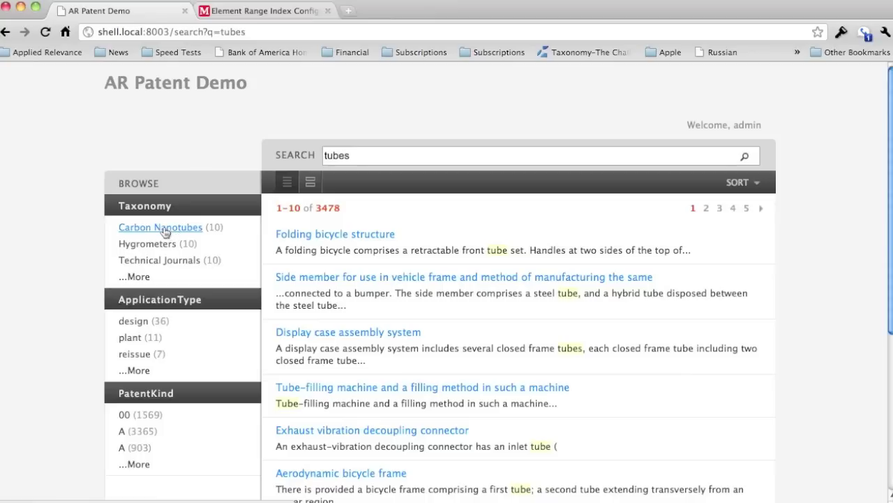
{"action": "left_click", "coordinate": [163, 229]}
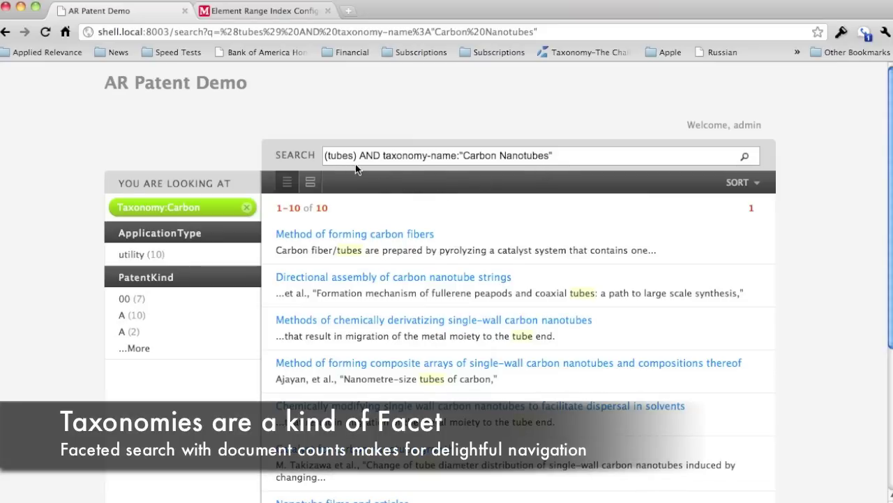
{"action": "left_click", "coordinate": [140, 255]}
{"action": "left_click", "coordinate": [124, 298]}
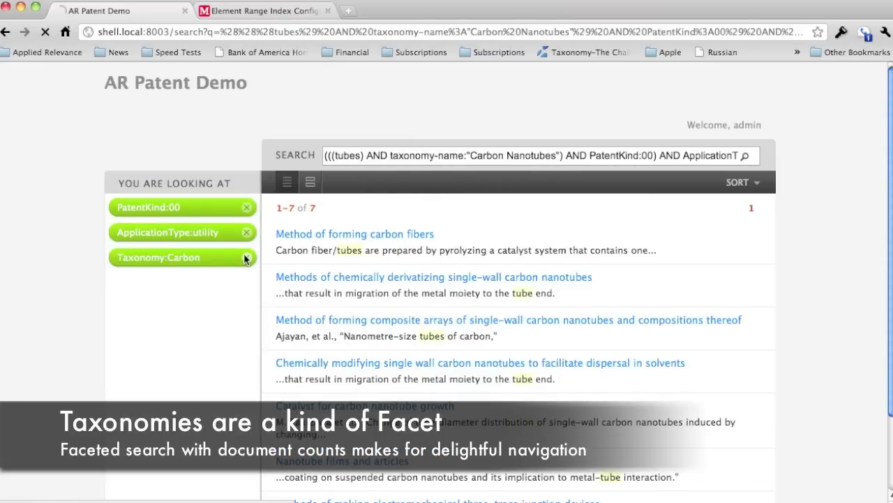
- Remove the Carbon Nanotubes, utility and PatentKind 00 filters to restore all 3478 results
{"action": "left_click", "coordinate": [246, 258]}
{"action": "left_click", "coordinate": [246, 232]}
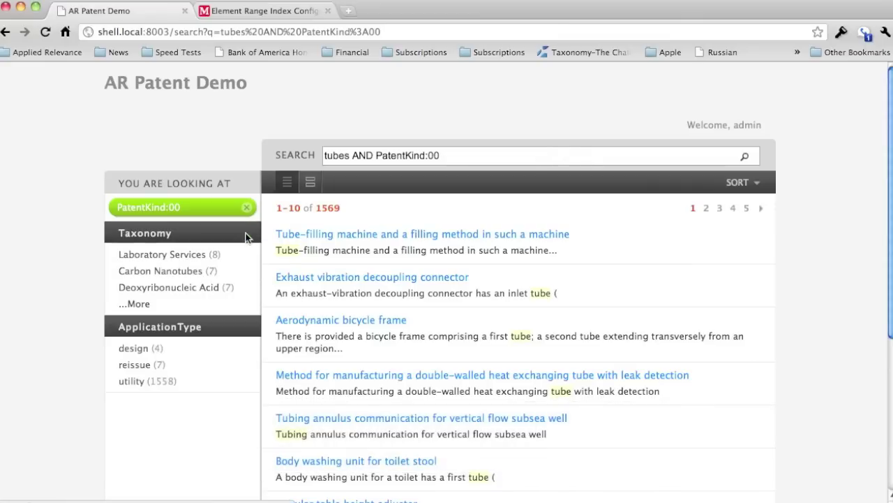
{"action": "left_click", "coordinate": [246, 208]}
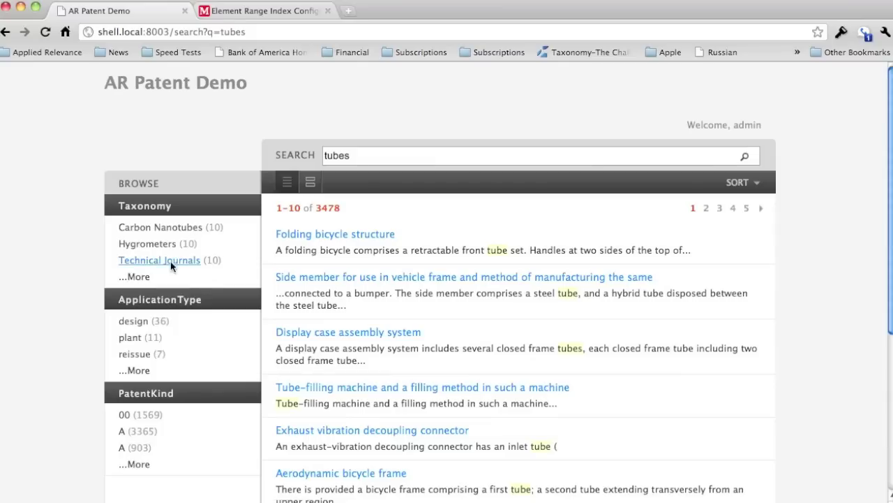
- Expand the Taxonomy facet for tubes and scroll down to its one-patent terms
{"action": "left_click", "coordinate": [137, 277]}
{"action": "scroll", "coordinate": [195, 308], "scroll_direction": "down", "scroll_amount": 5}
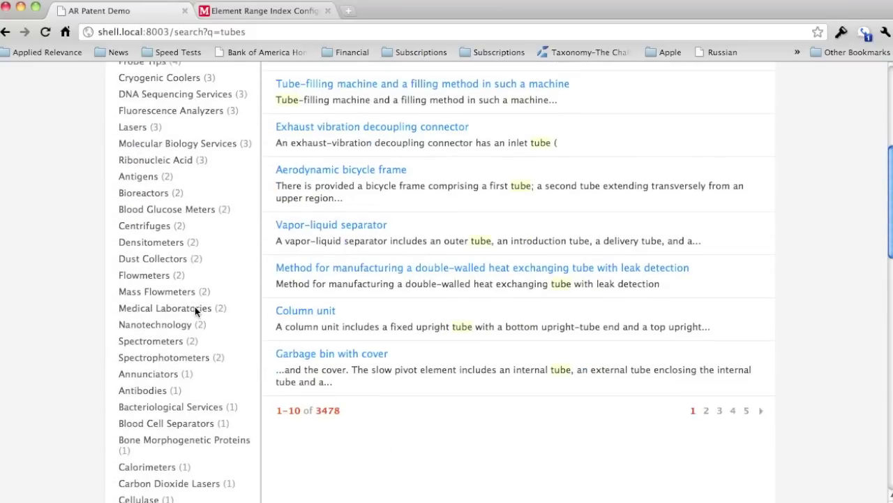